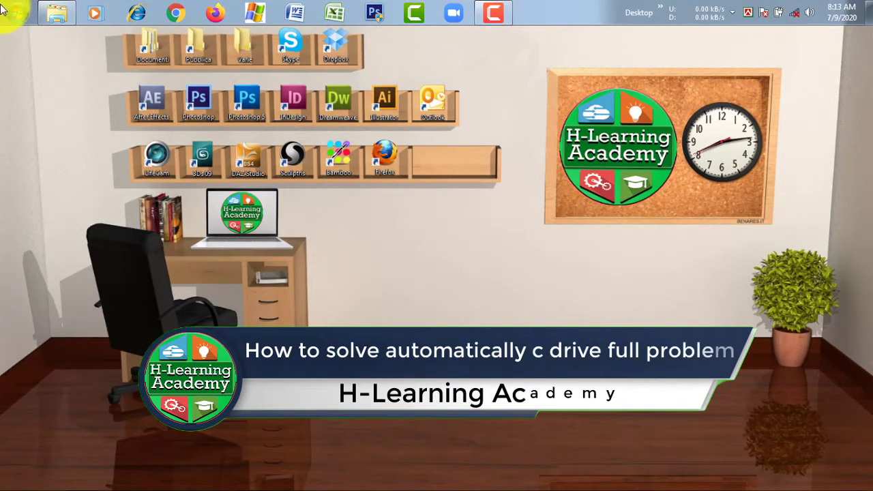
# Open the file manager and look through the contents of the Downloads folder
pyautogui.click(55, 14)
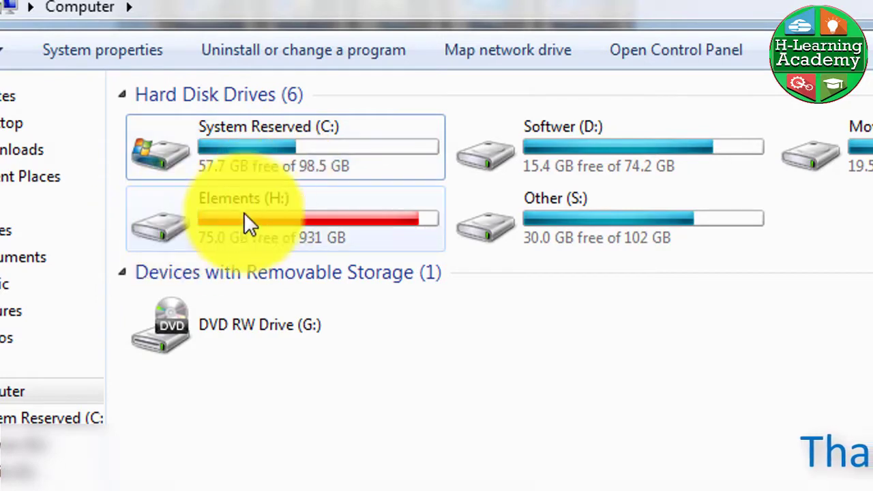
pyautogui.moveTo(260, 231)
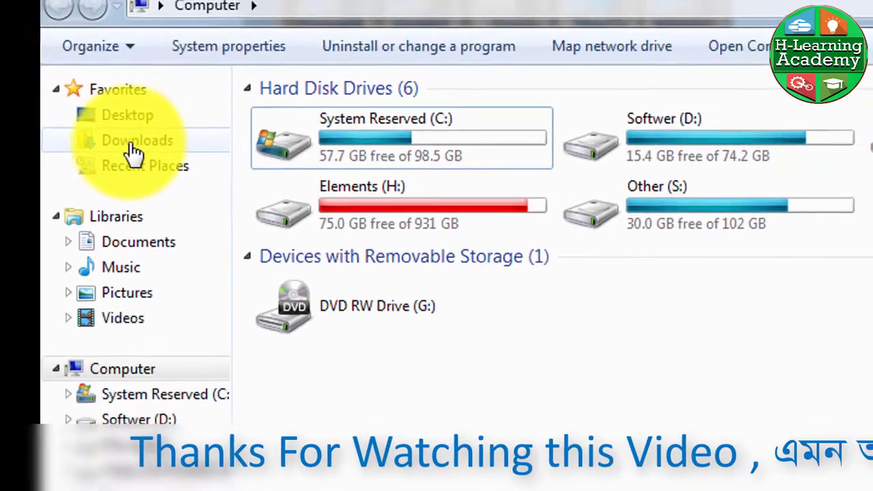
pyautogui.click(133, 143)
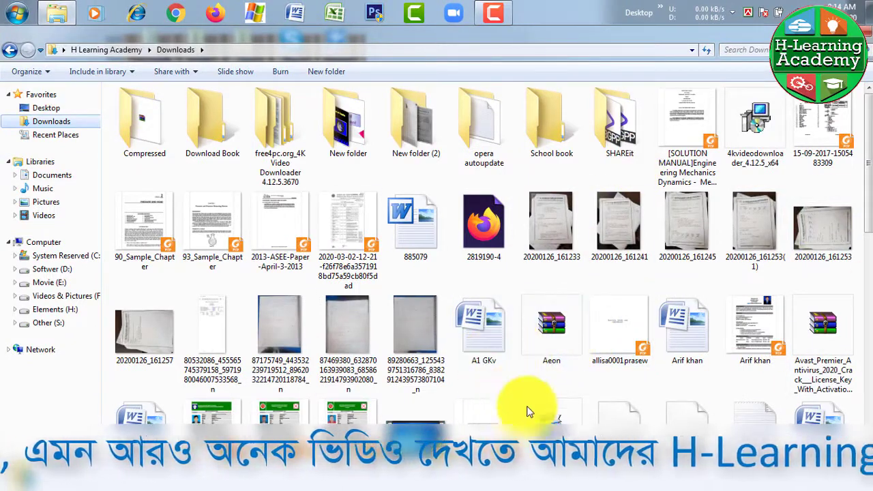
pyautogui.scroll(-5, 870, 184)
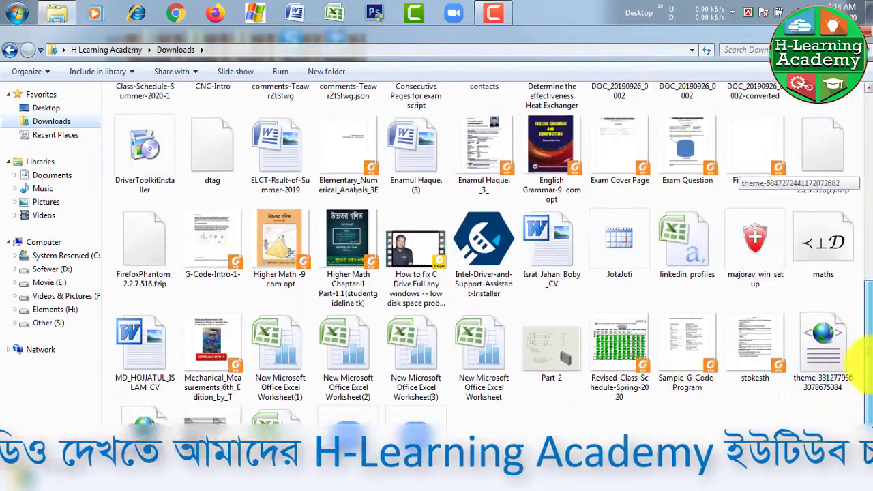
# View the files stored on the Desktop and return to the Computer drive overview
pyautogui.click(38, 244)
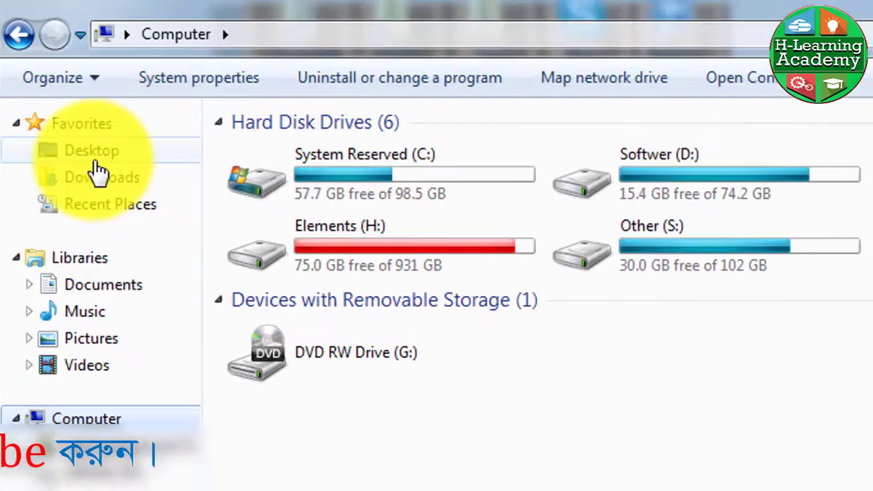
pyautogui.click(47, 109)
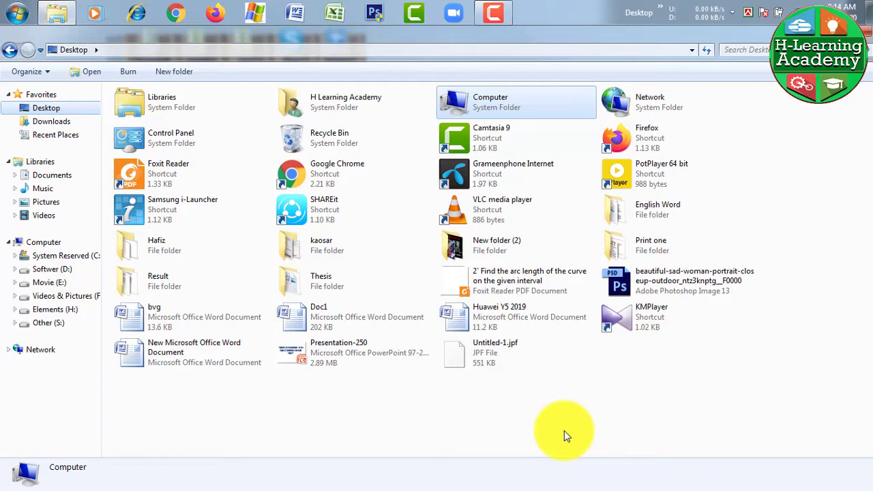
pyautogui.click(54, 123)
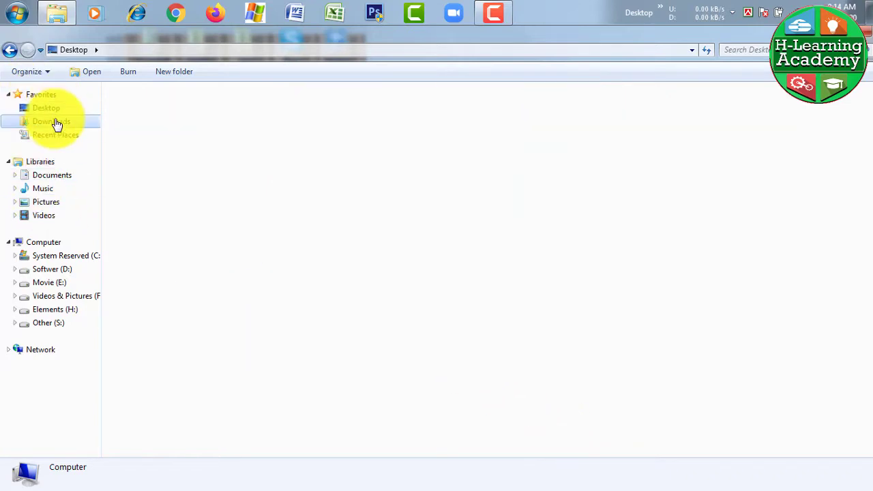
pyautogui.click(48, 108)
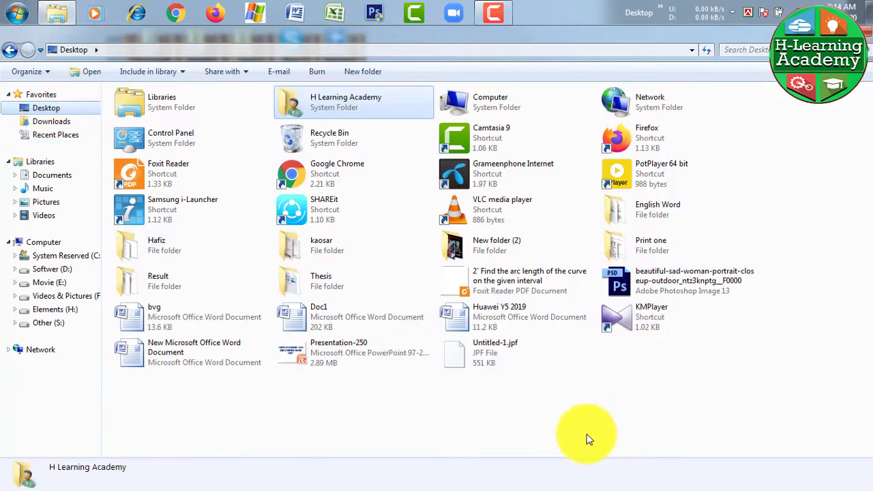
pyautogui.click(69, 245)
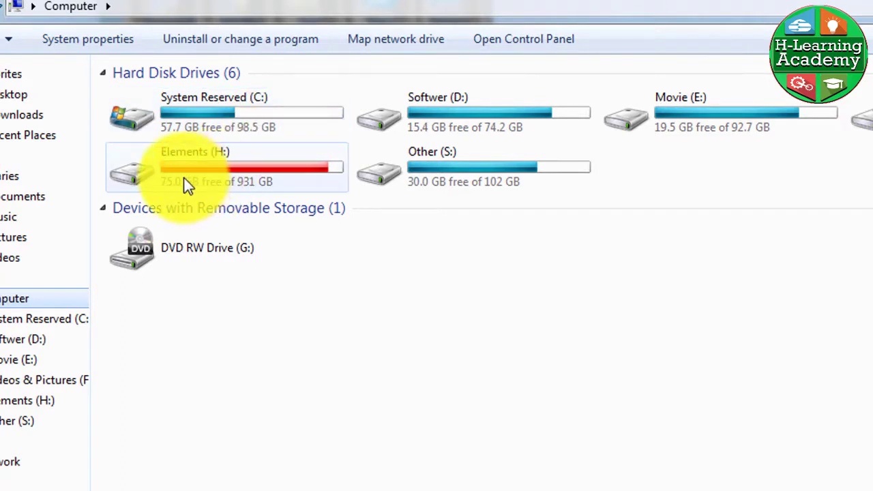
# Open the properties of System Reserved (C:) and start Disk Cleanup for that drive
pyautogui.click(251, 128)
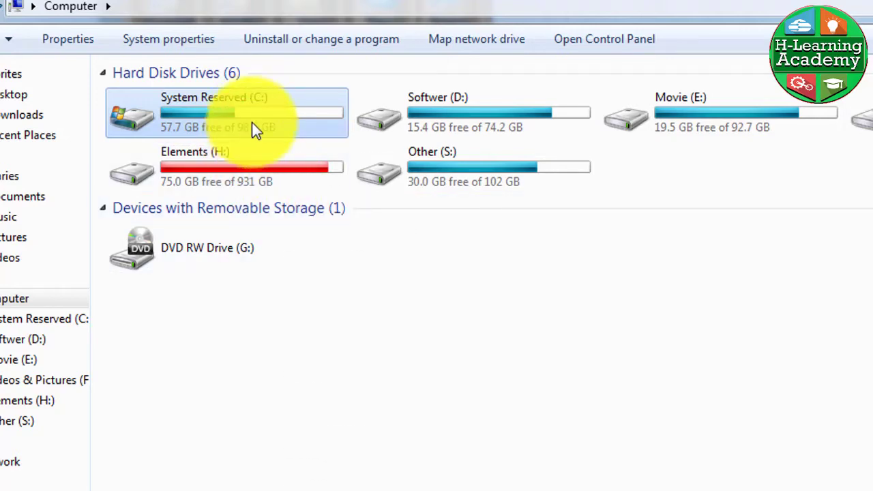
pyautogui.rightClick(252, 122)
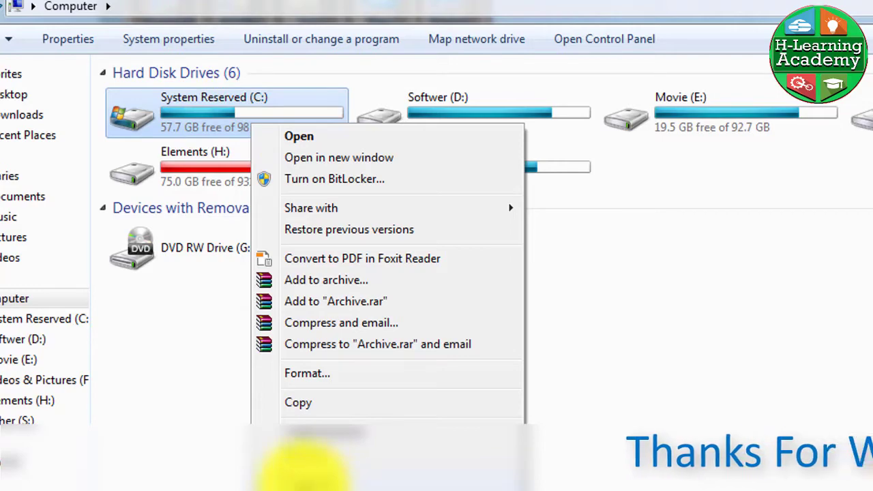
pyautogui.click(303, 474)
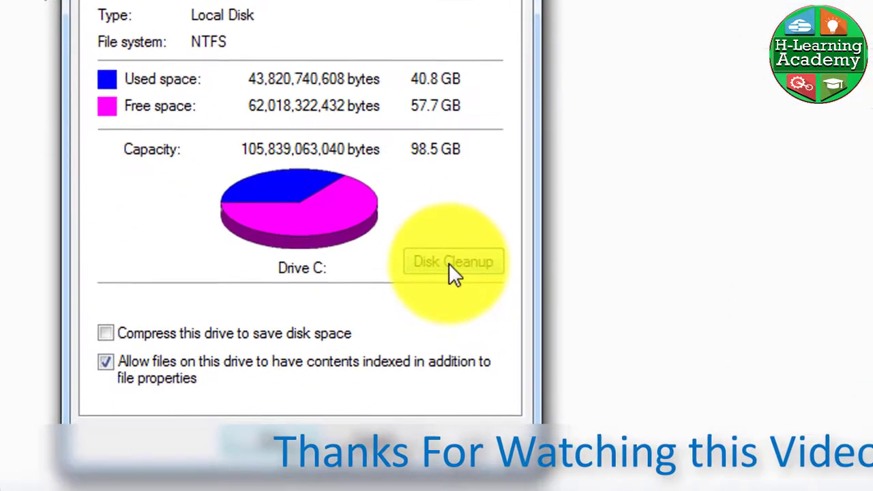
pyautogui.click(448, 262)
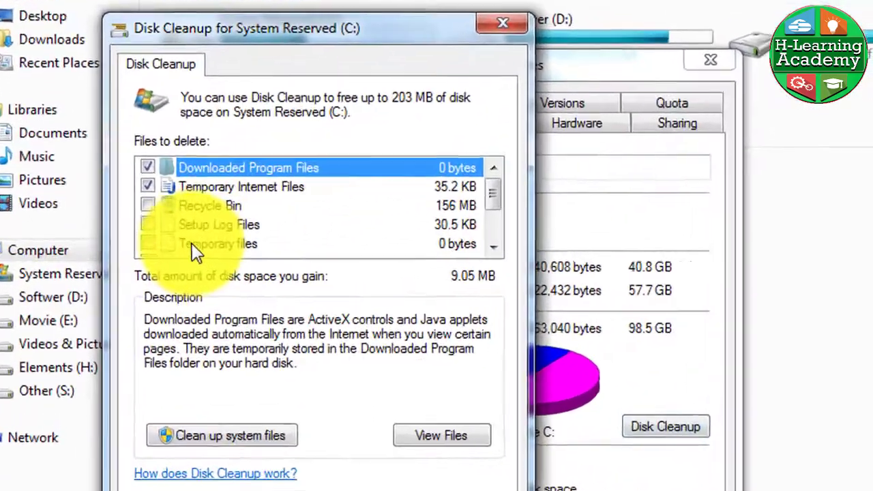
# Examine the file categories offered for deletion and the Temporary files description, moving the Disk Cleanup window as needed
pyautogui.scroll(-1, 162, 241)
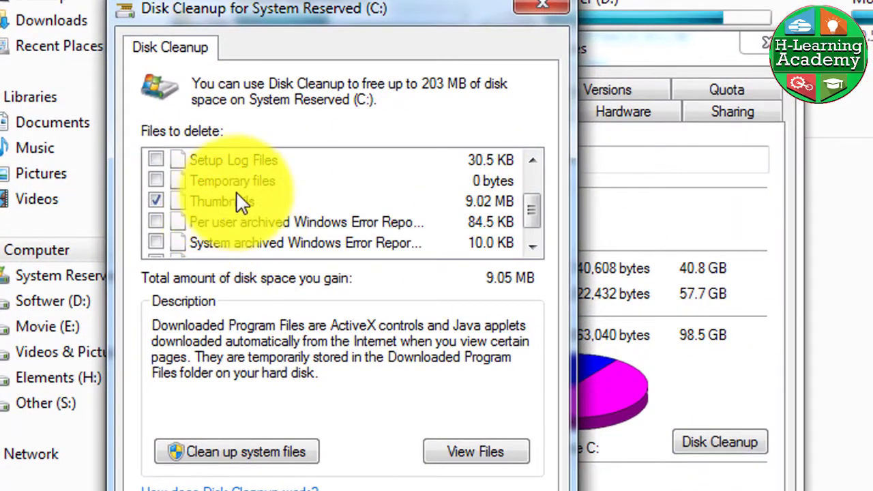
pyautogui.click(254, 184)
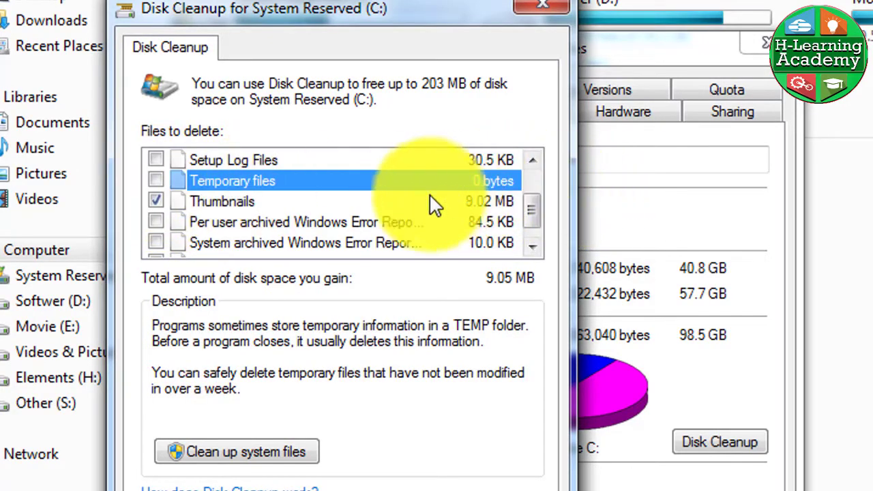
pyautogui.scroll(1, 355, 239)
pyautogui.scroll(-1, 354, 236)
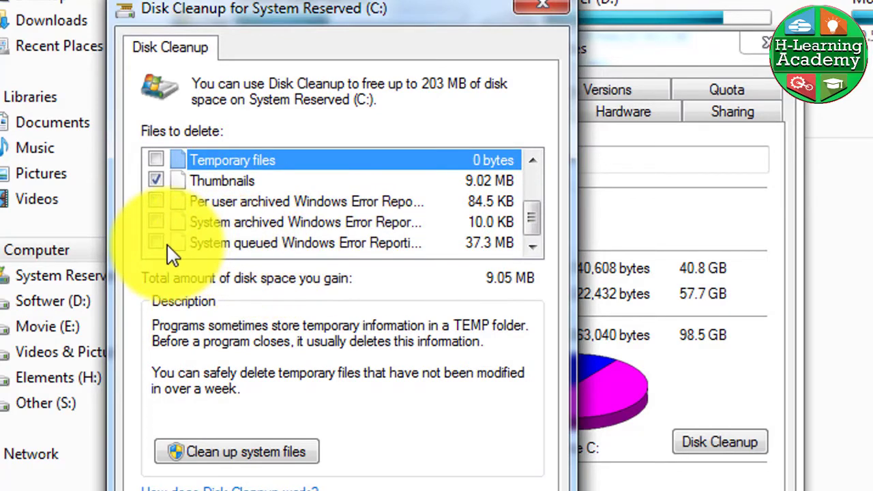
pyautogui.scroll(1, 172, 253)
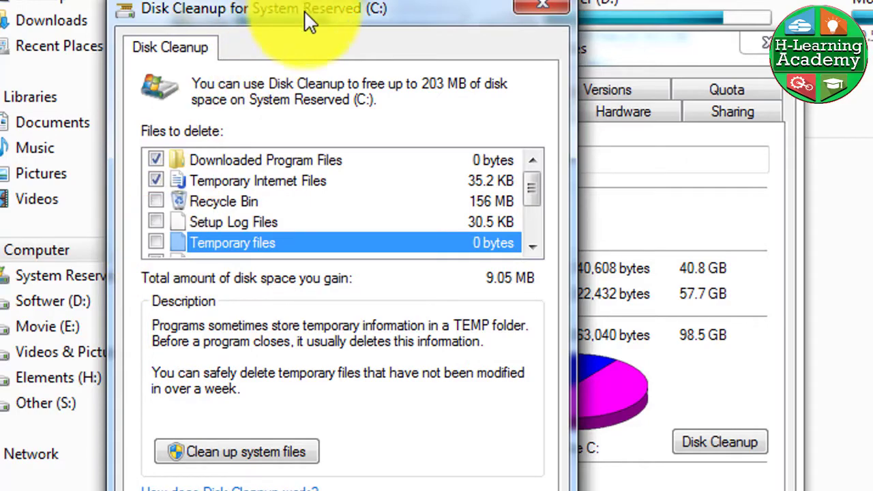
pyautogui.moveTo(304, 10); pyautogui.dragTo(526, 183)
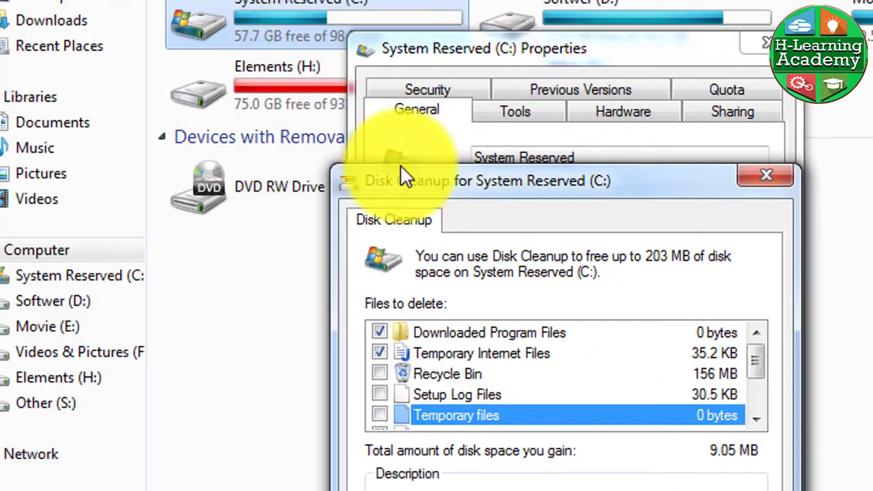
pyautogui.moveTo(497, 179); pyautogui.dragTo(518, 3)
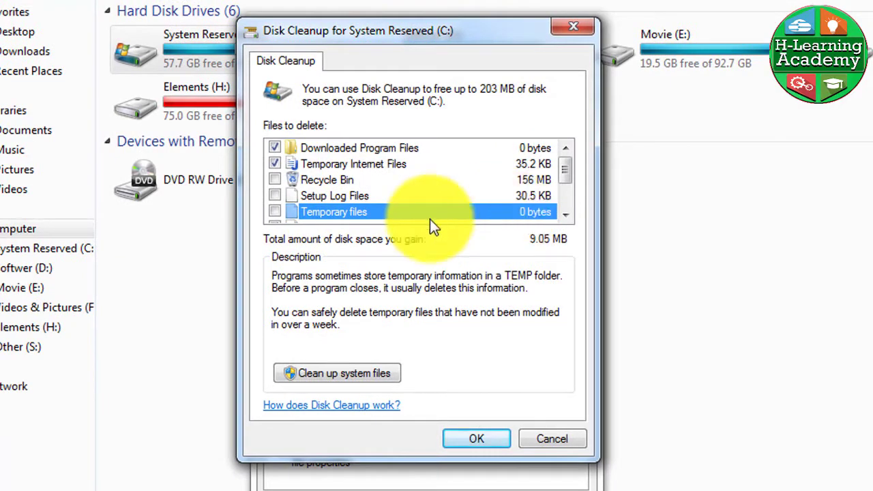
# Include Temporary files in the cleanup of drive C: and confirm deleting the chosen files
pyautogui.click(274, 212)
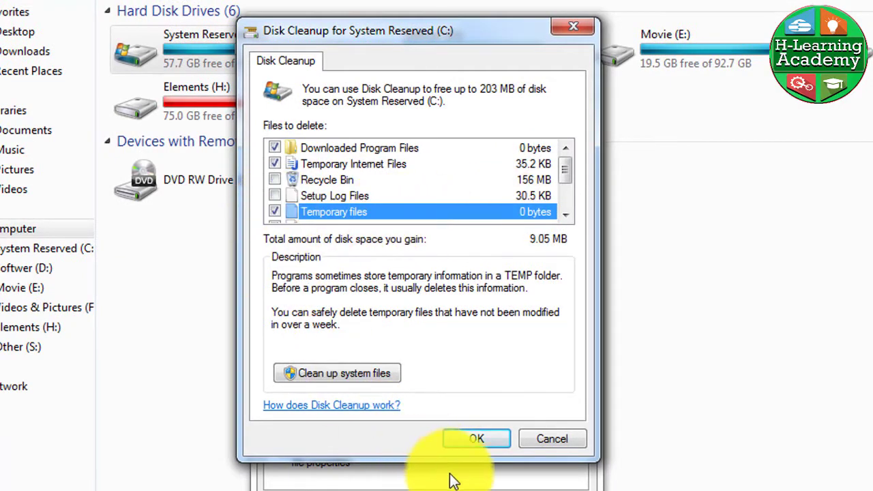
pyautogui.click(460, 439)
pyautogui.click(549, 271)
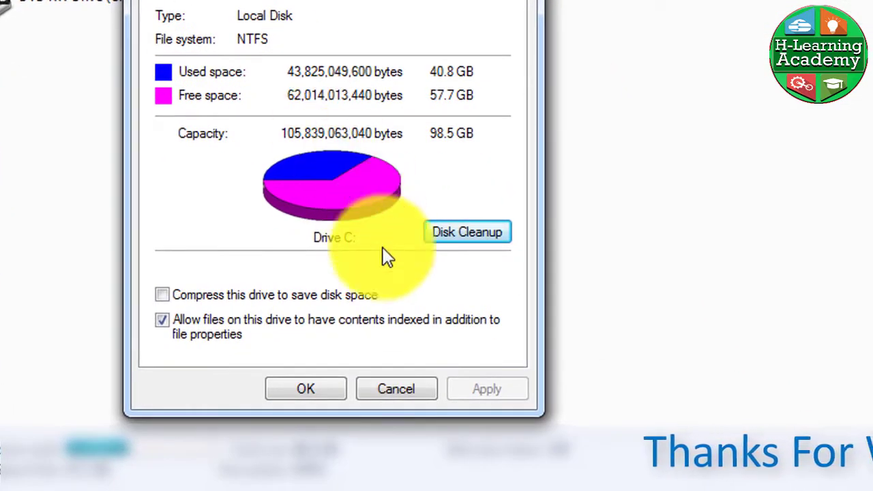
# Close the C: drive's properties and refresh the Computer drive overview
pyautogui.click(292, 388)
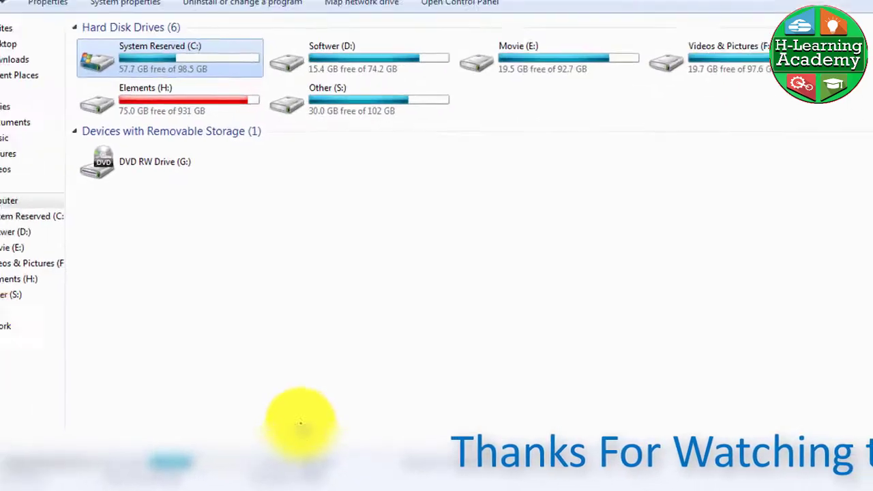
pyautogui.rightClick(266, 241)
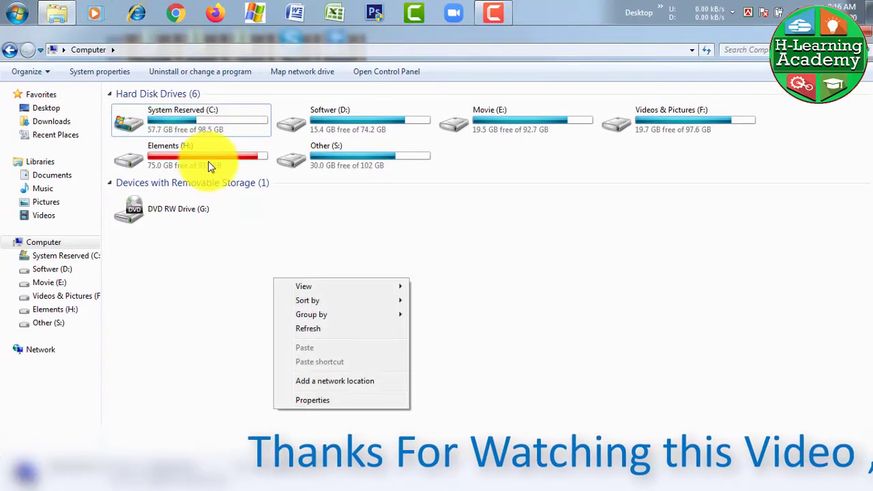
pyautogui.click(294, 330)
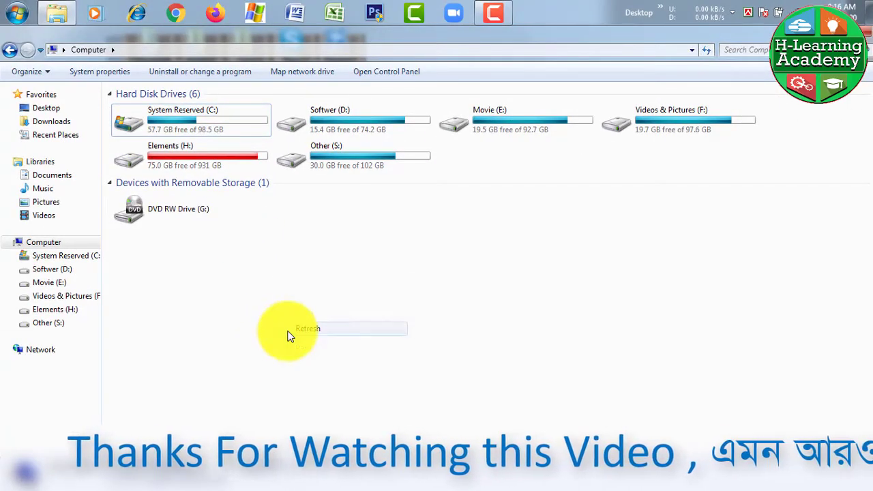
# Check the disk space information in the properties of System Reserved (C:) and close them
pyautogui.rightClick(172, 136)
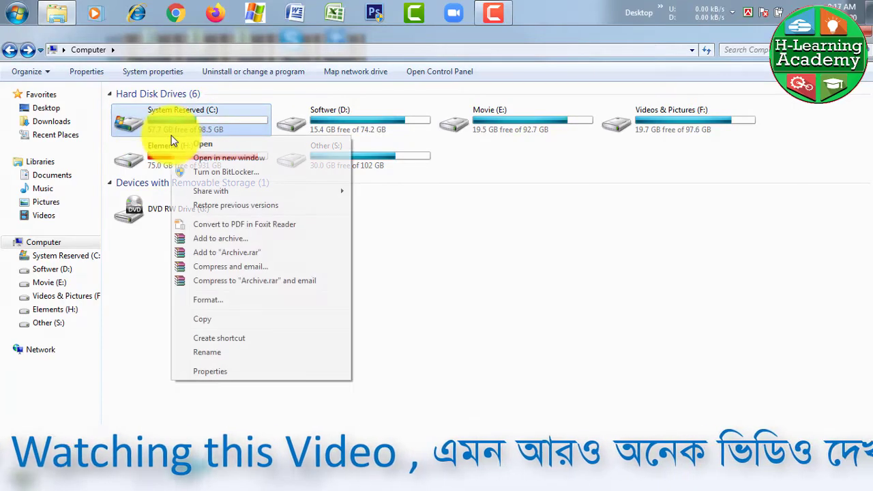
pyautogui.click(206, 372)
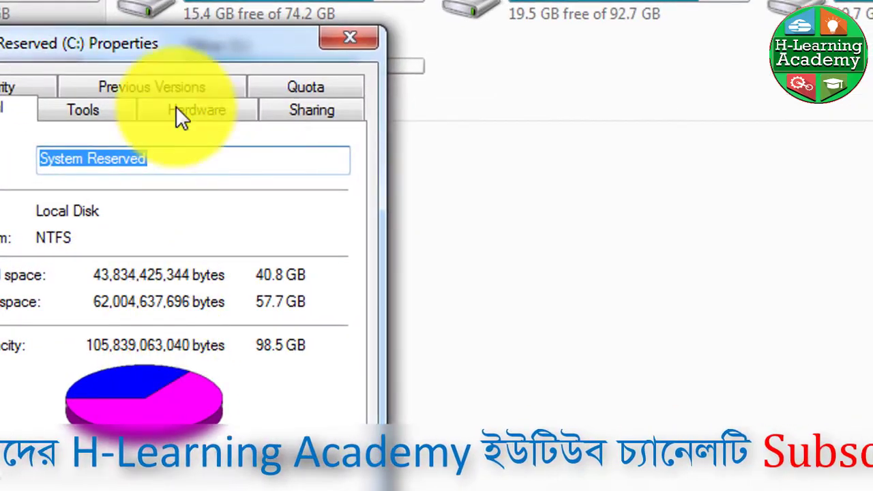
pyautogui.moveTo(207, 39); pyautogui.dragTo(826, 36)
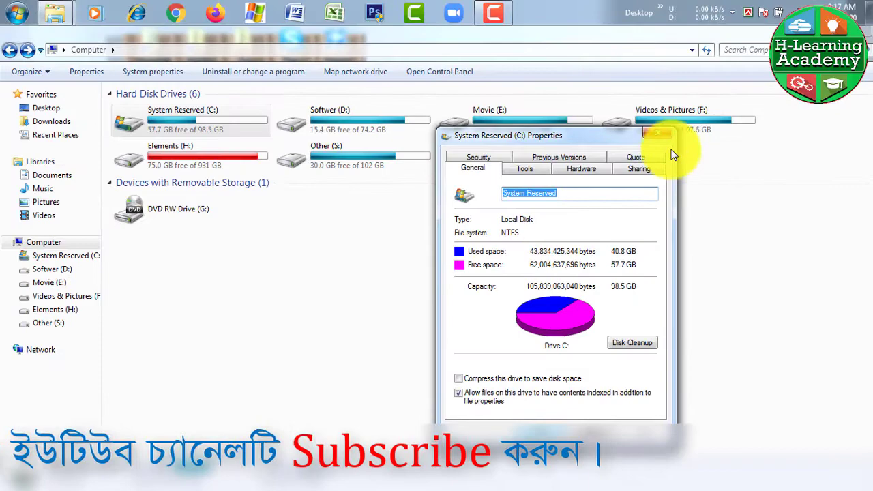
pyautogui.click(755, 82)
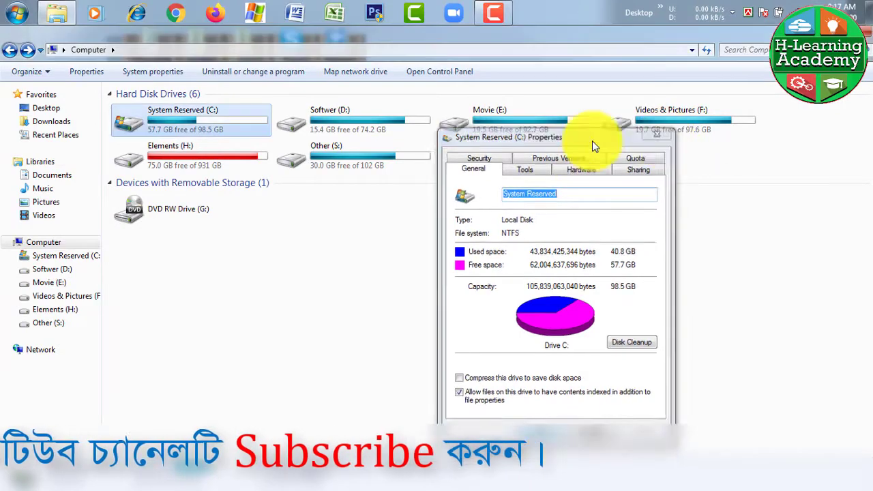
# Check the disk space information in the properties of Softwer (D:) and close them
pyautogui.rightClick(386, 121)
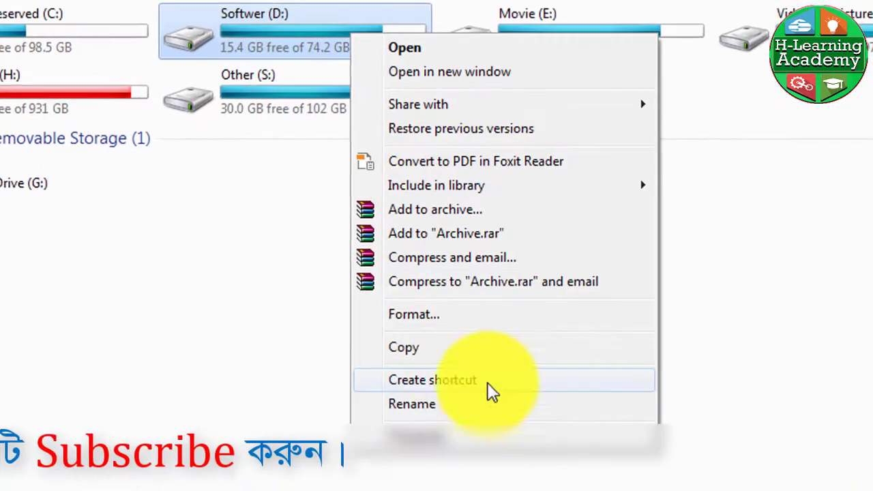
pyautogui.click(399, 440)
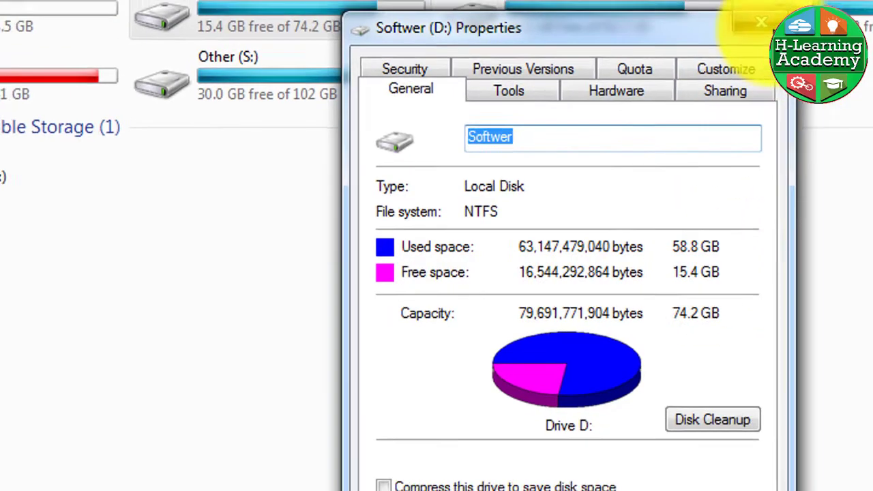
pyautogui.click(761, 23)
# Review the used and free space of System Reserved (C:) once more, close its properties and return to the desktop
pyautogui.click(258, 112)
pyautogui.rightClick(258, 111)
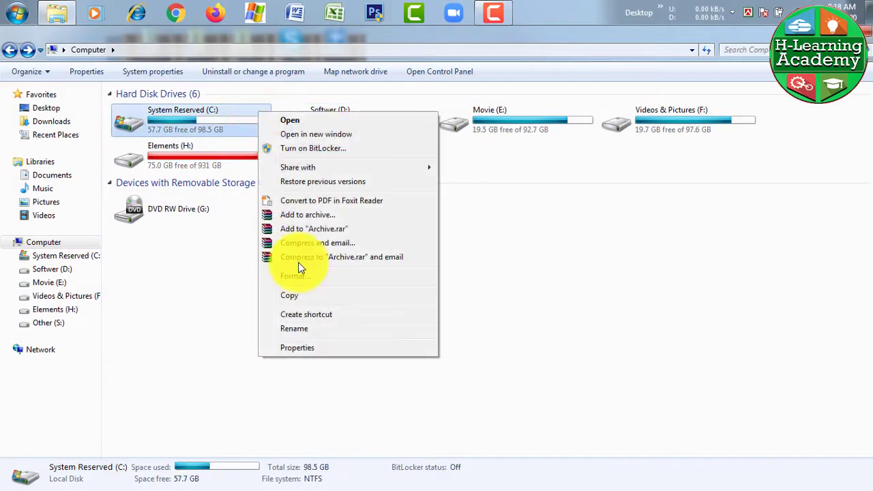
pyautogui.click(300, 349)
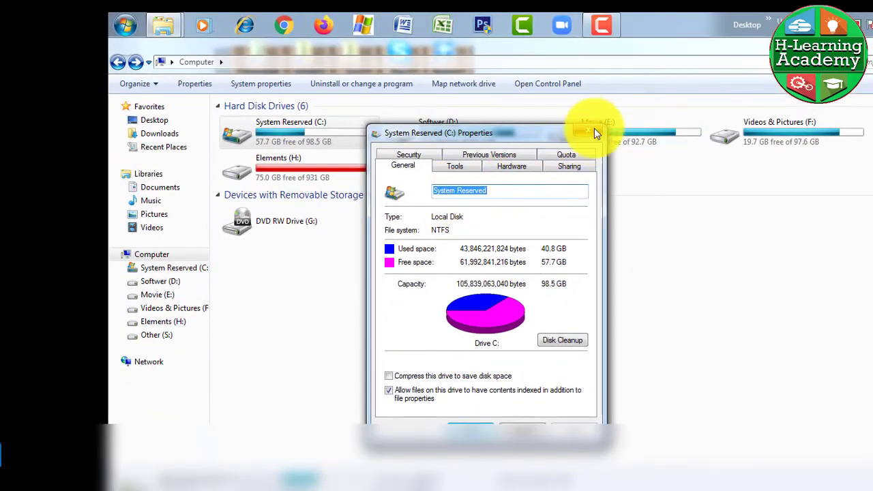
pyautogui.click(470, 429)
pyautogui.click(432, 341)
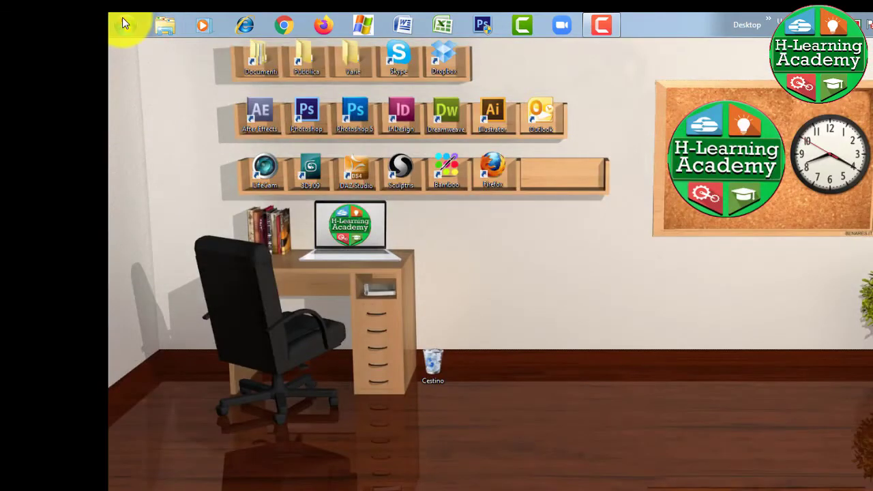
pyautogui.click(123, 22)
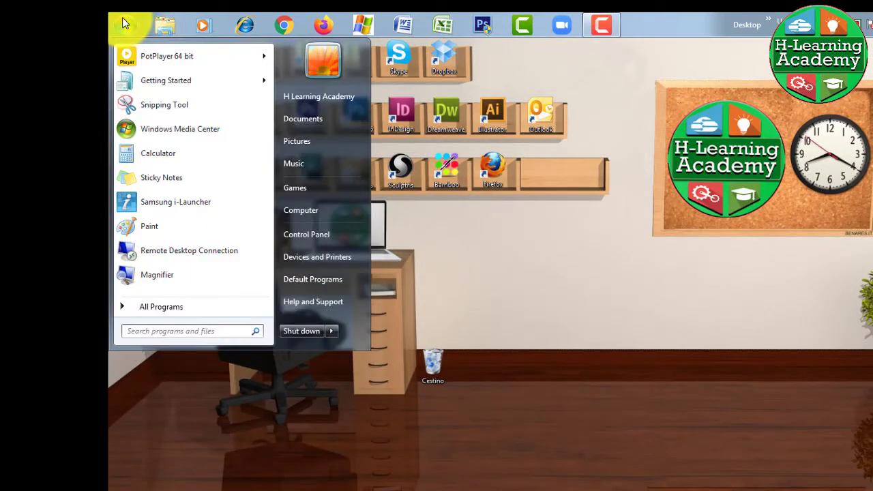
pyautogui.click(239, 303)
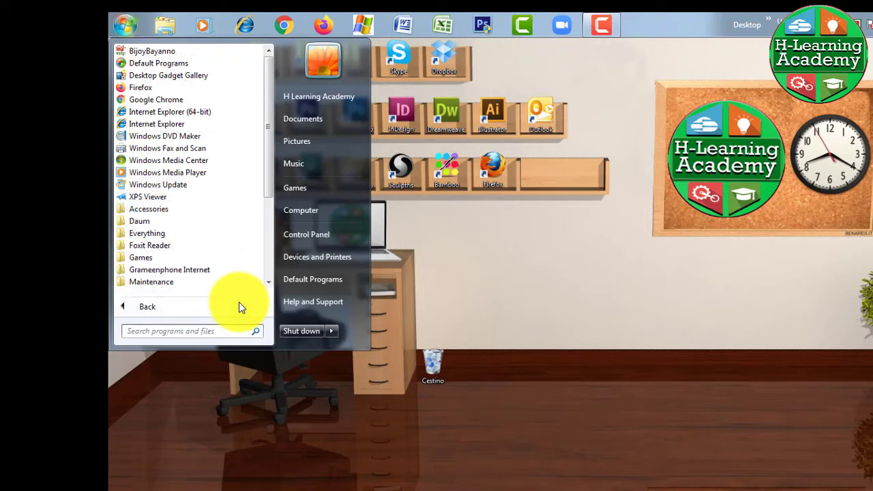
pyautogui.click(425, 405)
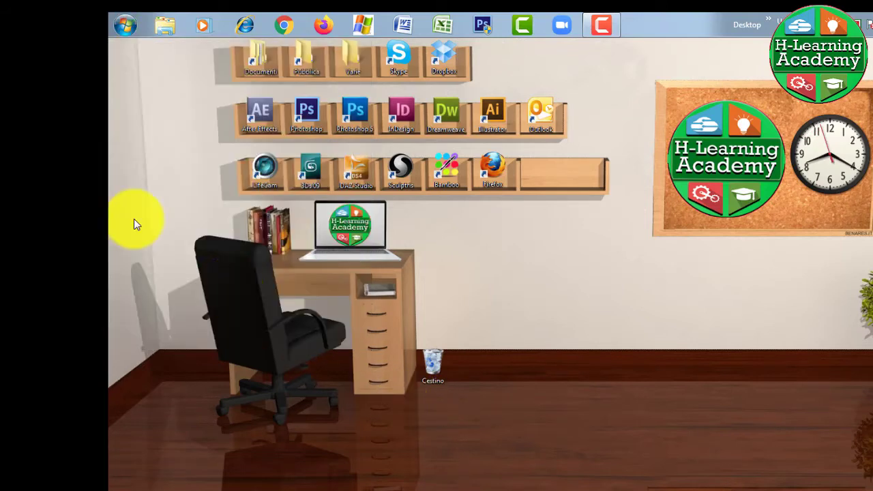
pyautogui.click(125, 20)
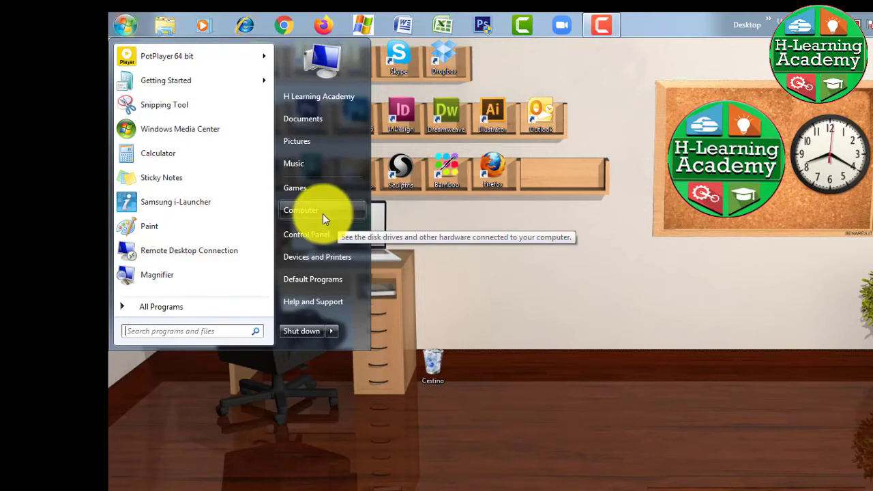
pyautogui.click(583, 362)
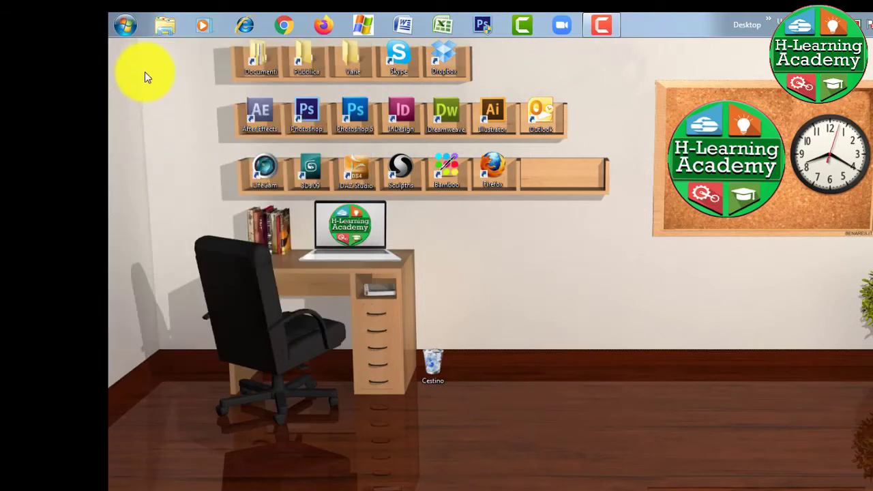
# Open the System Protection configuration of System Reserved (C:) from the computer's system properties
pyautogui.click(130, 27)
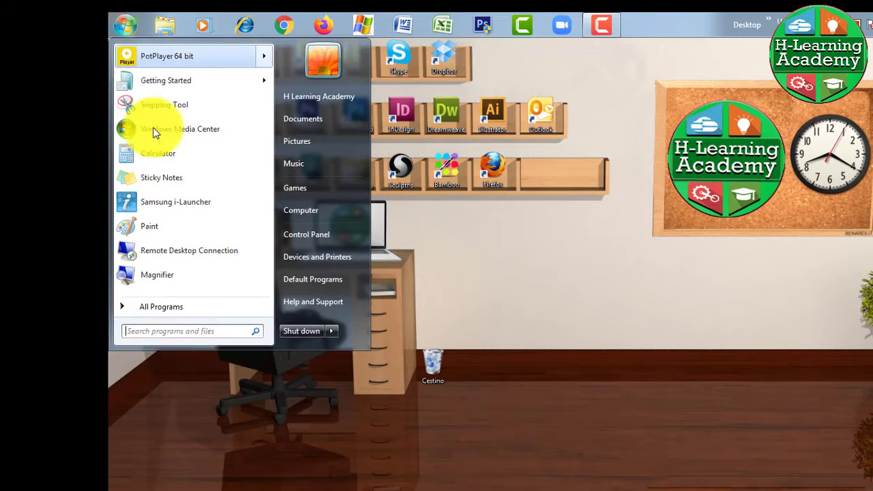
pyautogui.rightClick(291, 211)
pyautogui.click(323, 320)
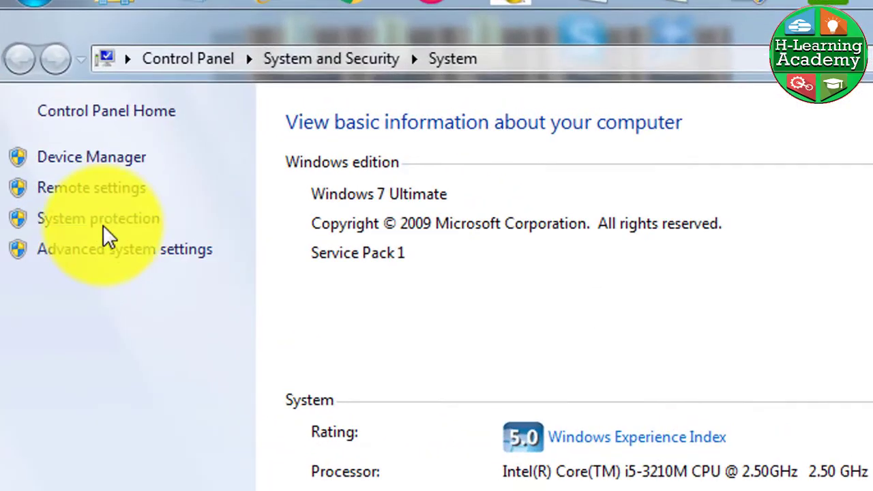
pyautogui.click(100, 223)
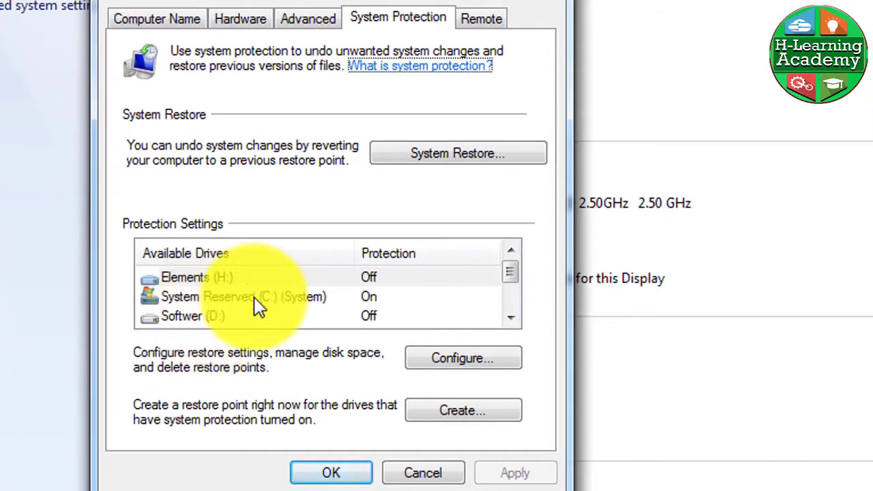
pyautogui.click(296, 296)
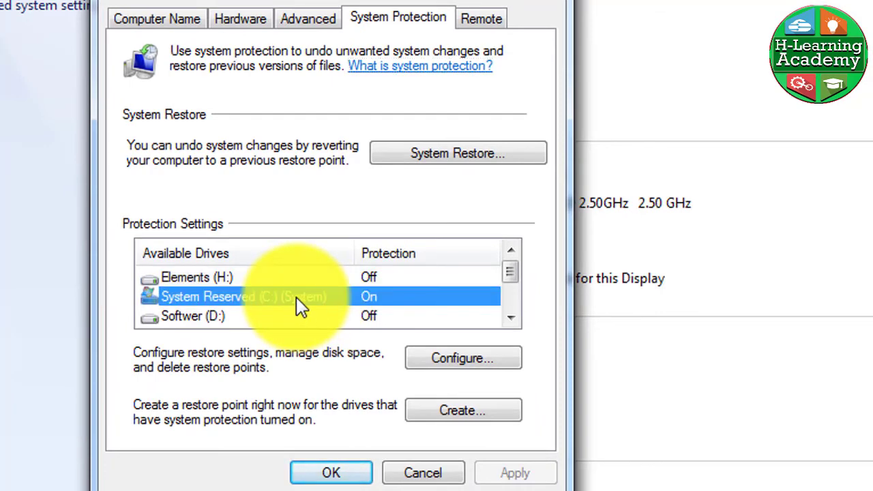
pyautogui.click(456, 362)
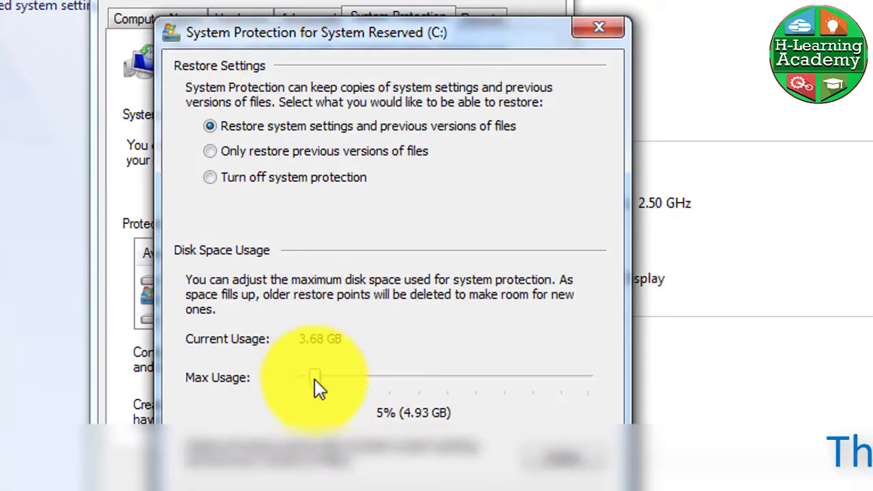
# Set the C: drive's maximum system protection usage to 100%, delete all its restore points, and close the system settings
pyautogui.moveTo(314, 379); pyautogui.dragTo(595, 379)
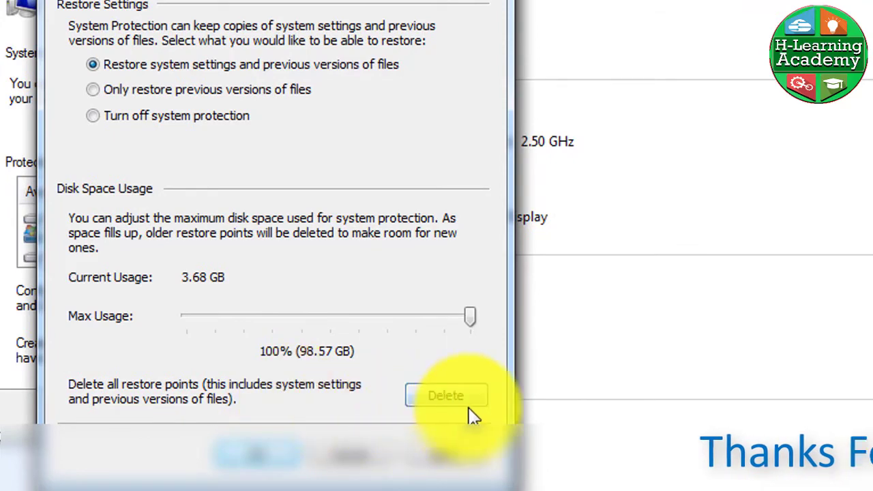
pyautogui.click(440, 402)
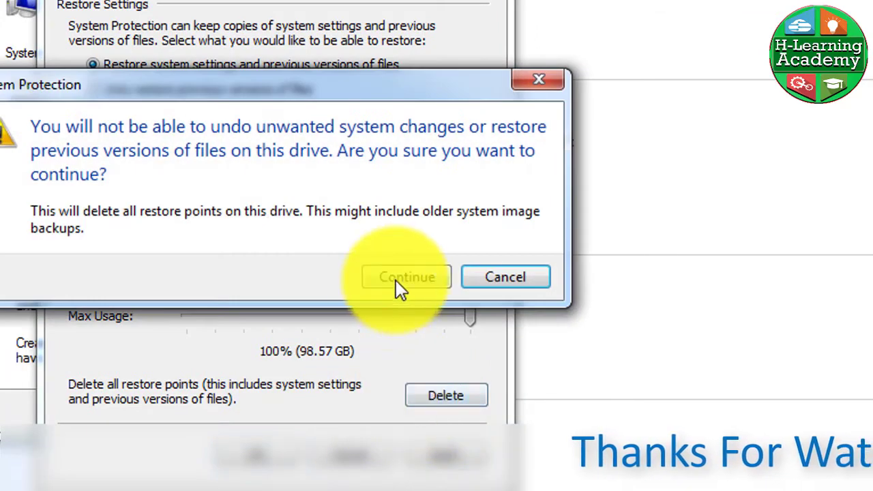
pyautogui.click(398, 283)
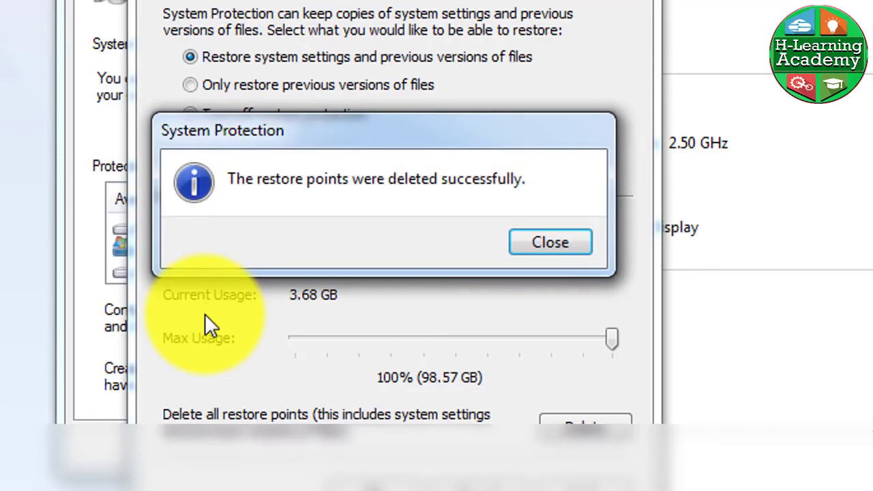
pyautogui.click(548, 243)
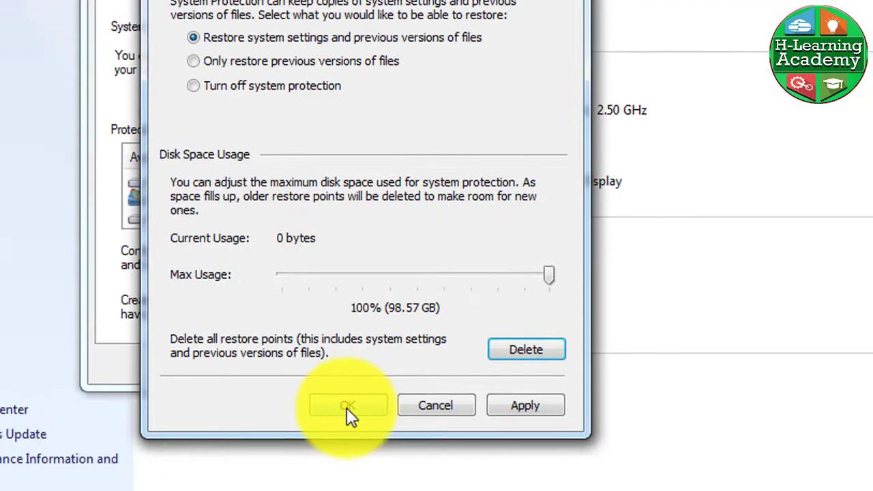
pyautogui.click(369, 478)
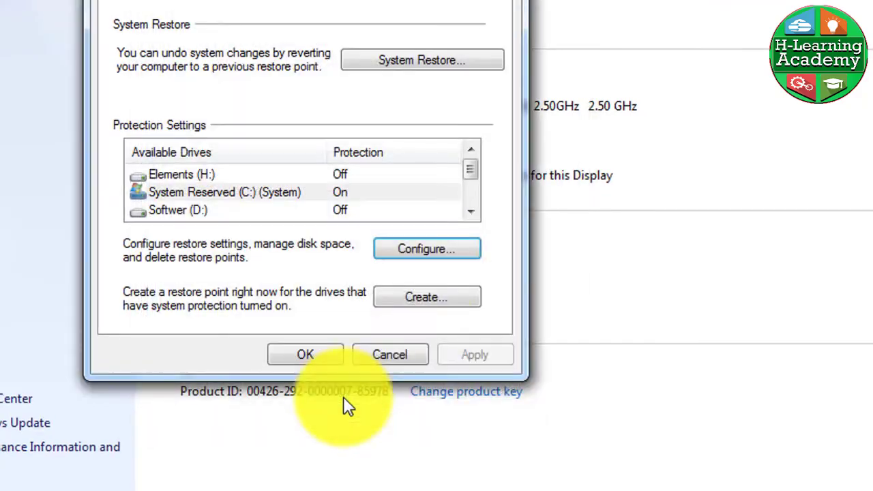
pyautogui.click(328, 354)
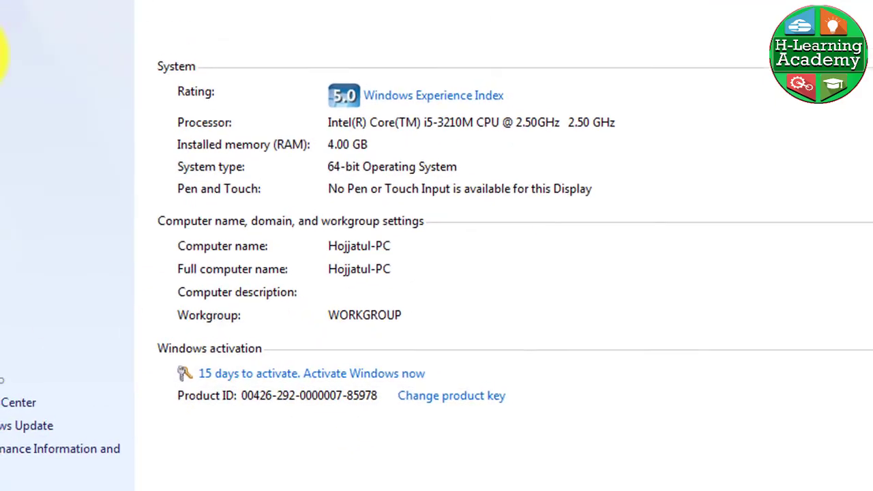
pyautogui.click(865, 34)
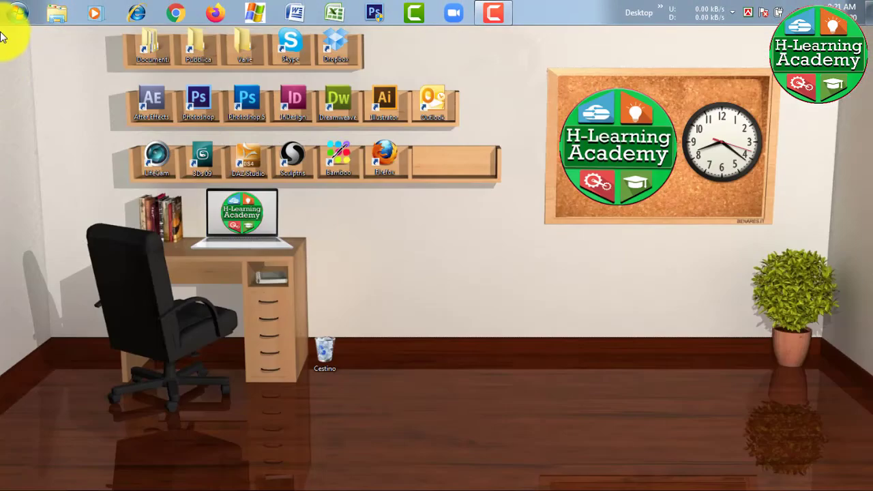
# Open the Computer drive overview and refresh it to check the free space on System Reserved (C:)
pyautogui.click(15, 12)
pyautogui.click(195, 204)
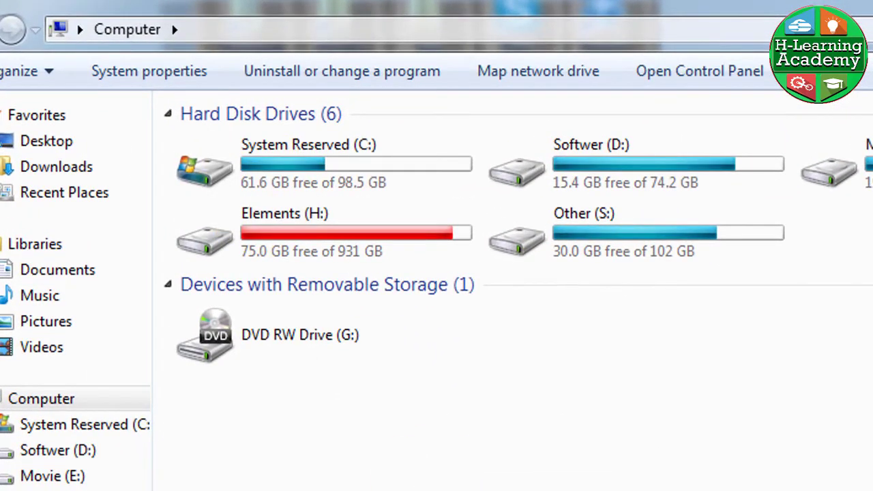
pyautogui.rightClick(502, 476)
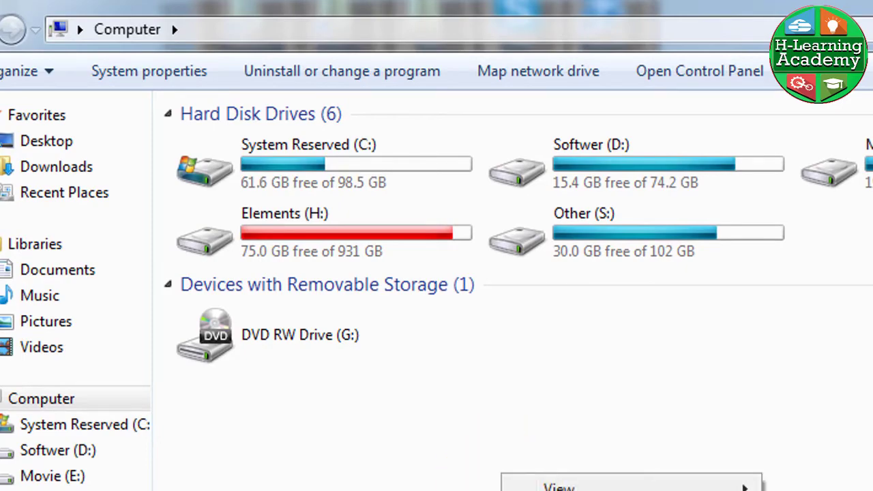
pyautogui.rightClick(517, 468)
pyautogui.press('F5')
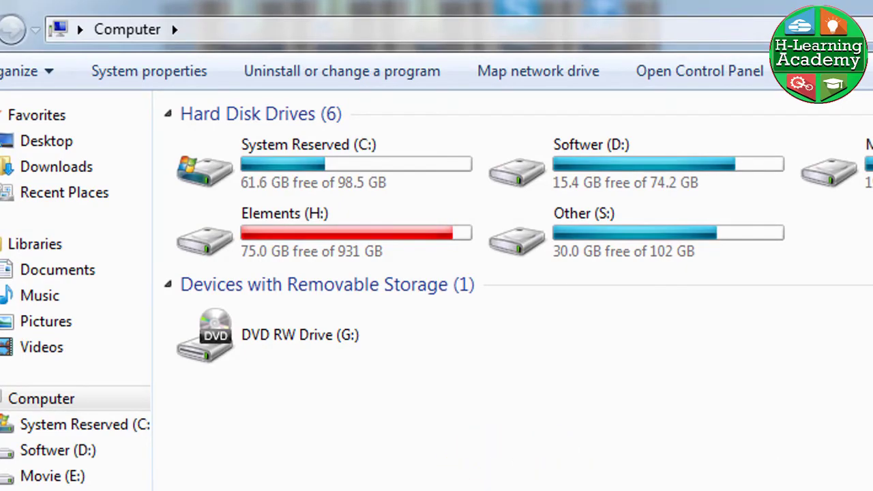